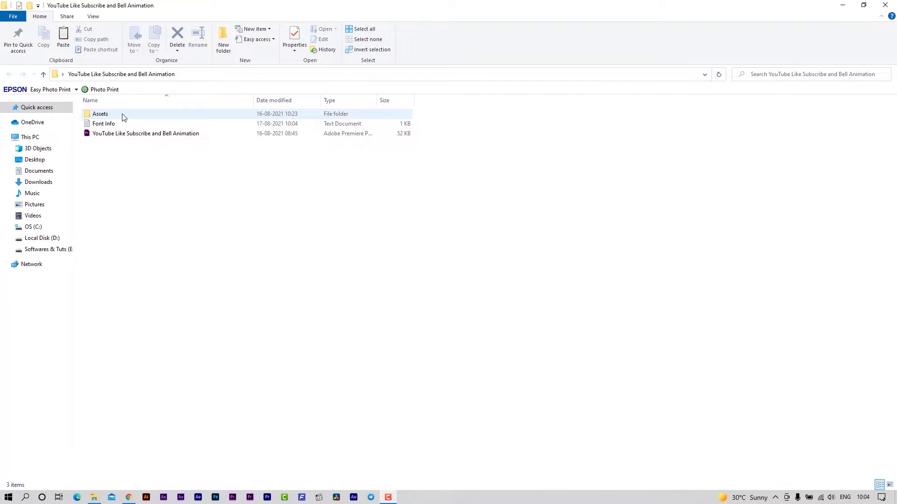
Open the YouTube Like Subscribe and Bell Animation project file from the Assets folder in Premiere Pro.
{"action": "left_click", "coordinate": [124, 117]}
{"action": "left_click", "coordinate": [121, 133]}
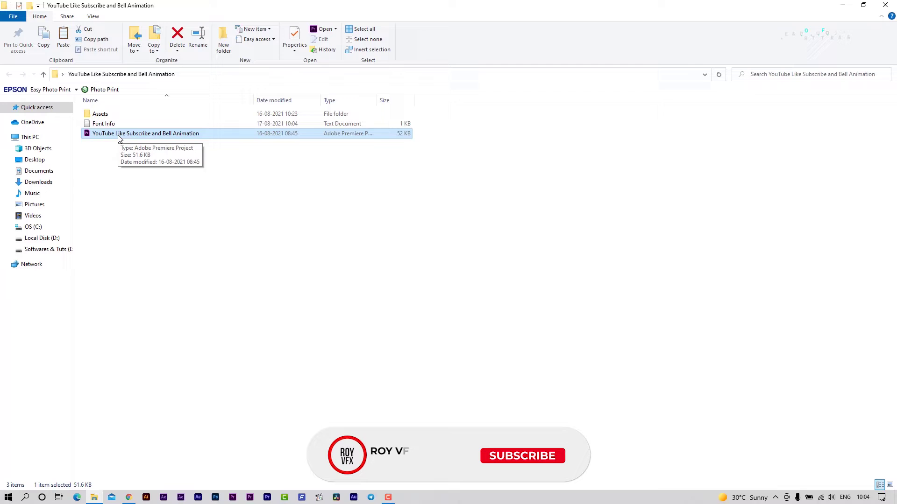
{"action": "double_click", "coordinate": [119, 134]}
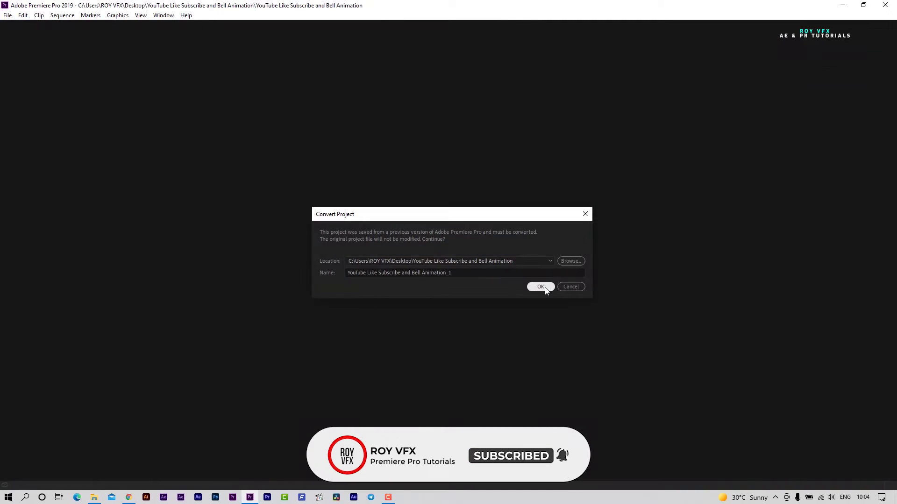
Convert the project to this version, preview the animation, and open the nested Final sequence.
{"action": "left_click", "coordinate": [543, 288]}
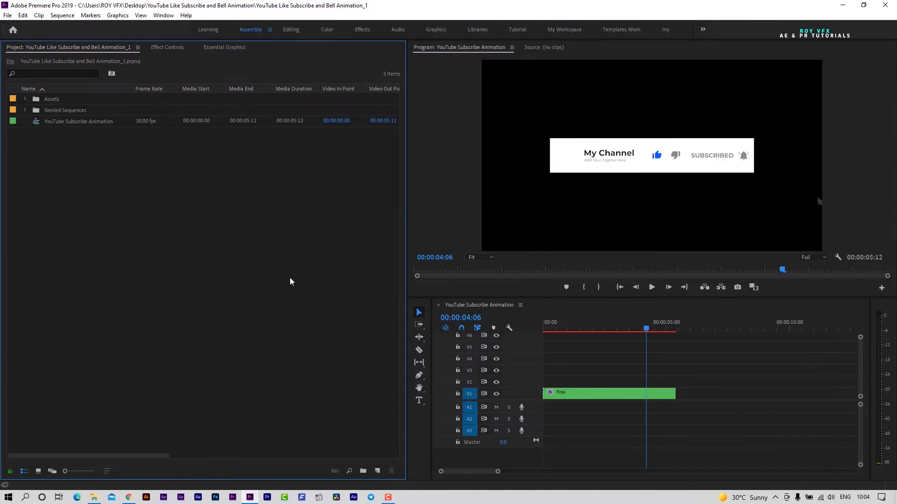
{"action": "left_click_drag", "start_coordinate": [646, 330], "coordinate": [651, 349]}
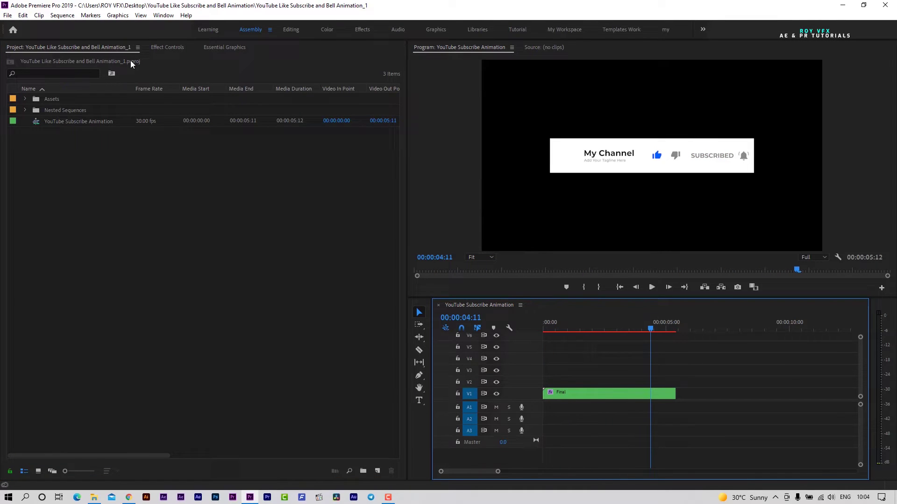
{"action": "double_click", "coordinate": [588, 396]}
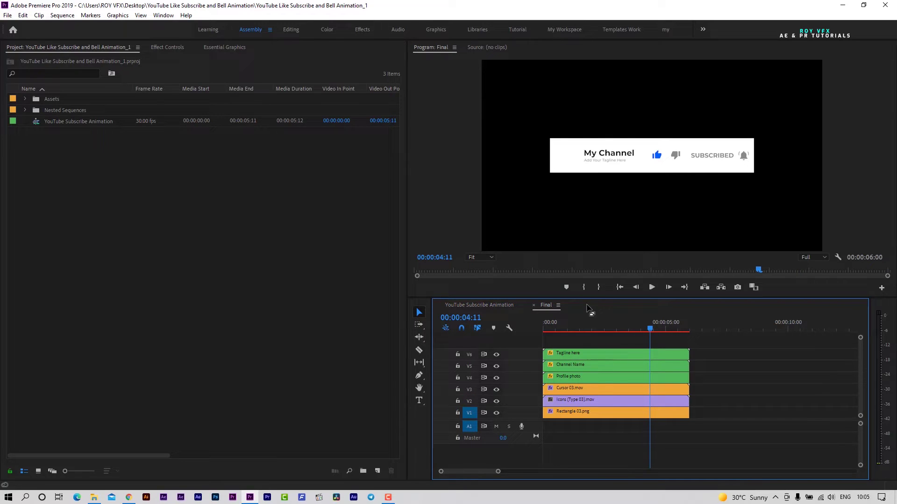
Inspect each of the Final sequence's six layers, from Tagline here down to Rectangle 03.png.
{"action": "left_click", "coordinate": [579, 355]}
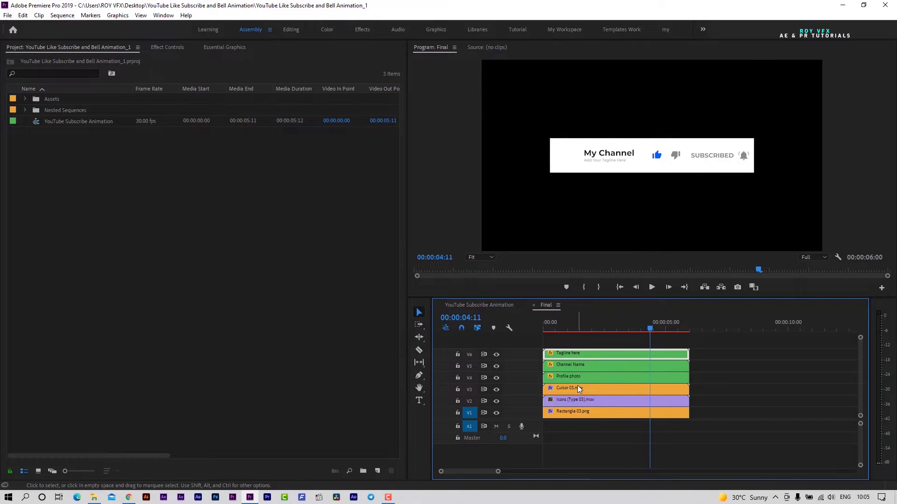
{"action": "left_click", "coordinate": [584, 368]}
{"action": "left_click", "coordinate": [576, 379]}
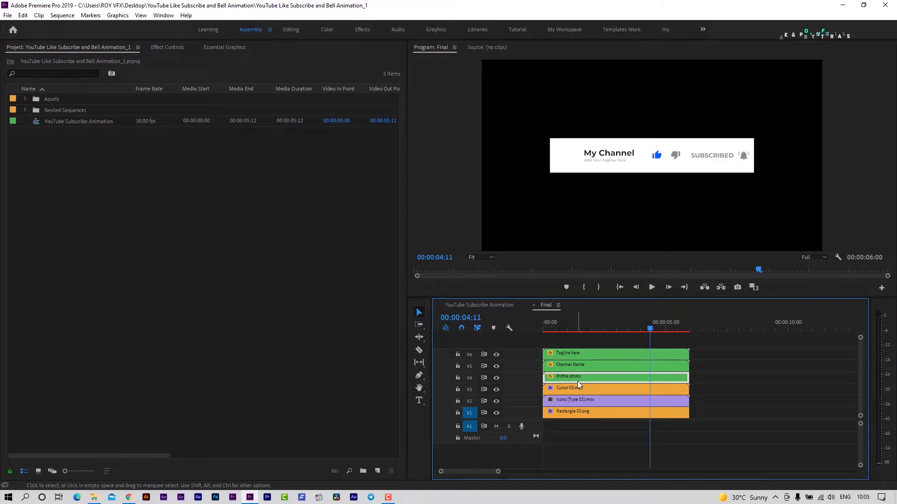
{"action": "left_click", "coordinate": [579, 389]}
{"action": "left_click", "coordinate": [579, 400]}
{"action": "left_click", "coordinate": [579, 411]}
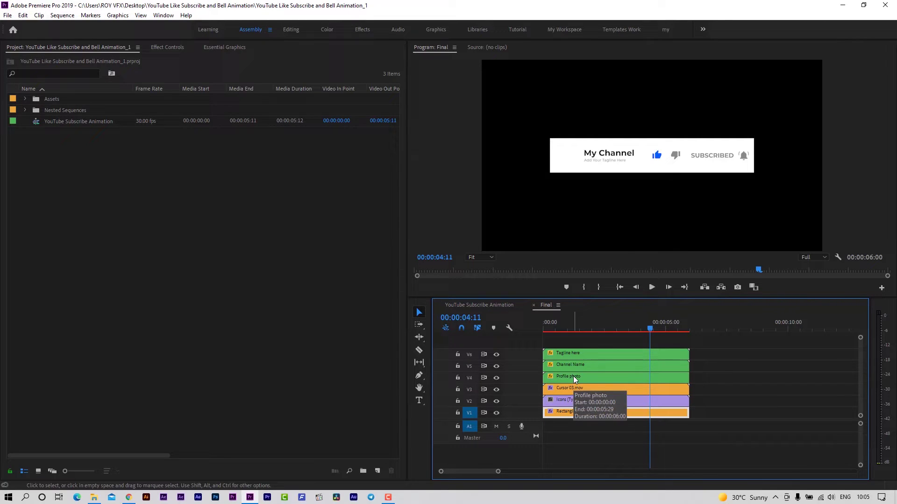
Import the new logo image and place it beneath the circle layer in the Profile photo sequence.
{"action": "double_click", "coordinate": [574, 376]}
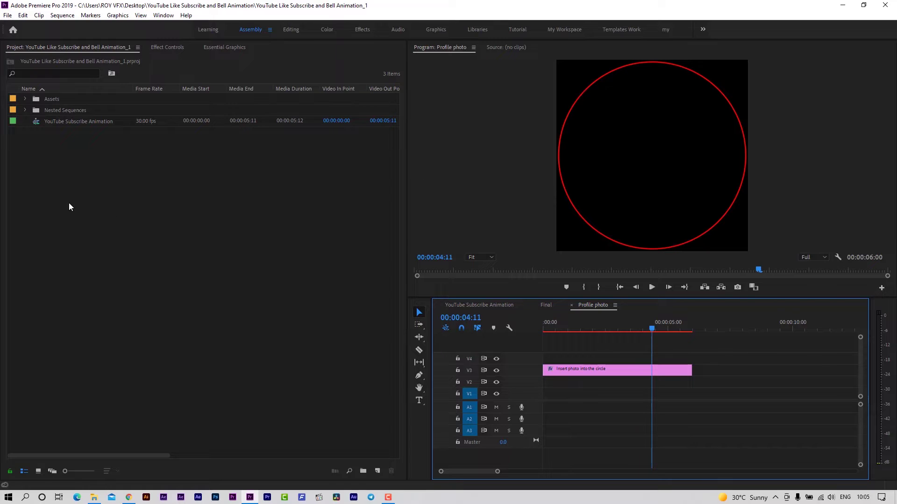
{"action": "right_click", "coordinate": [77, 191]}
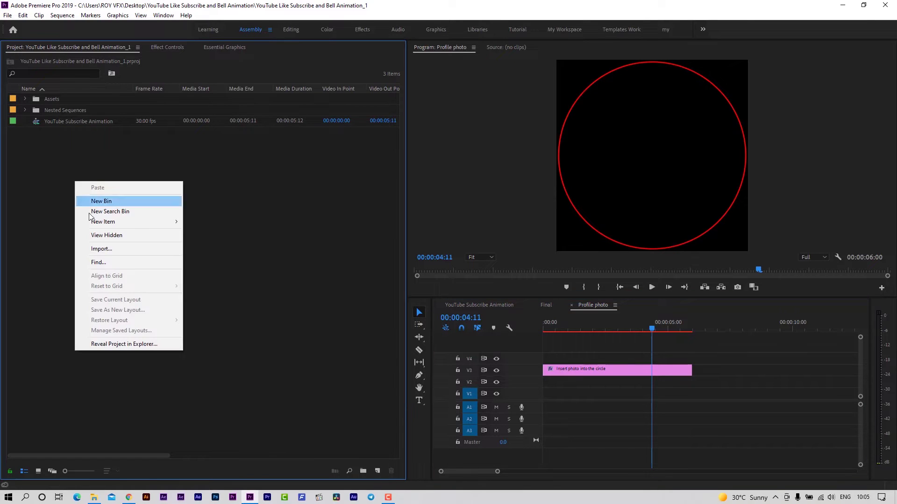
{"action": "left_click", "coordinate": [110, 251]}
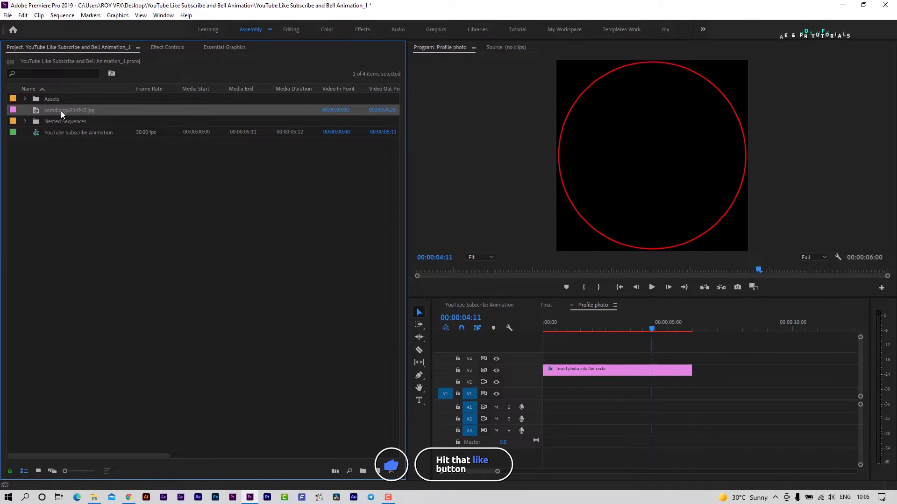
{"action": "left_click_drag", "start_coordinate": [62, 114], "coordinate": [550, 388]}
Extend the logo clip to match the circle clip's length and scale it to 84.
{"action": "left_click_drag", "start_coordinate": [692, 383], "coordinate": [691, 383]}
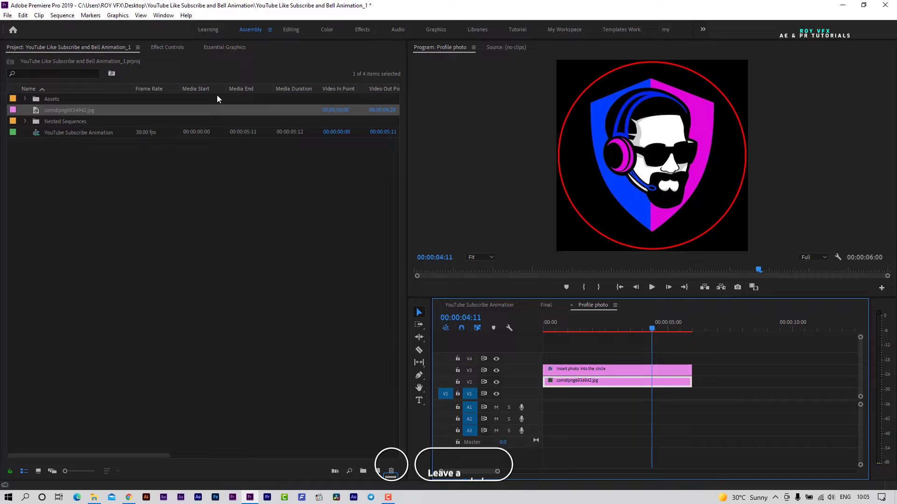
{"action": "left_click", "coordinate": [169, 50]}
{"action": "left_click_drag", "start_coordinate": [158, 108], "coordinate": [151, 108]}
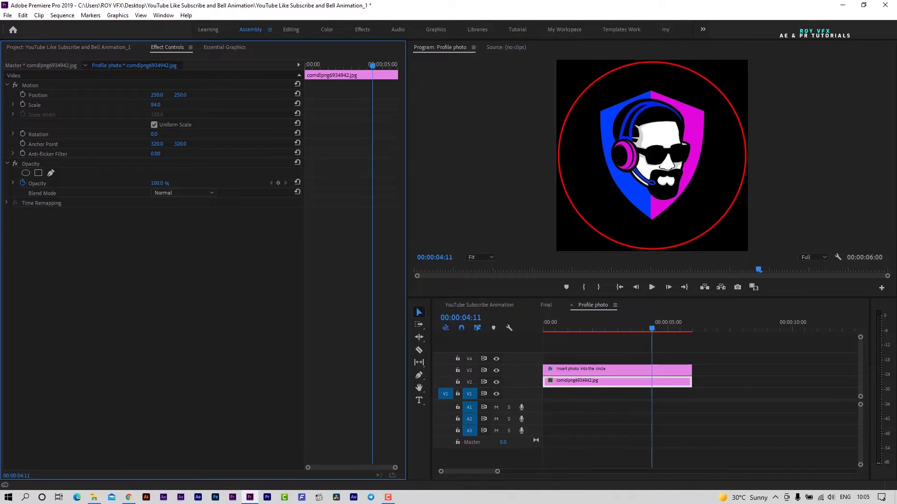
Check the logo in the main sequence at 100% view, then return to the Final sequence.
{"action": "left_click", "coordinate": [479, 305]}
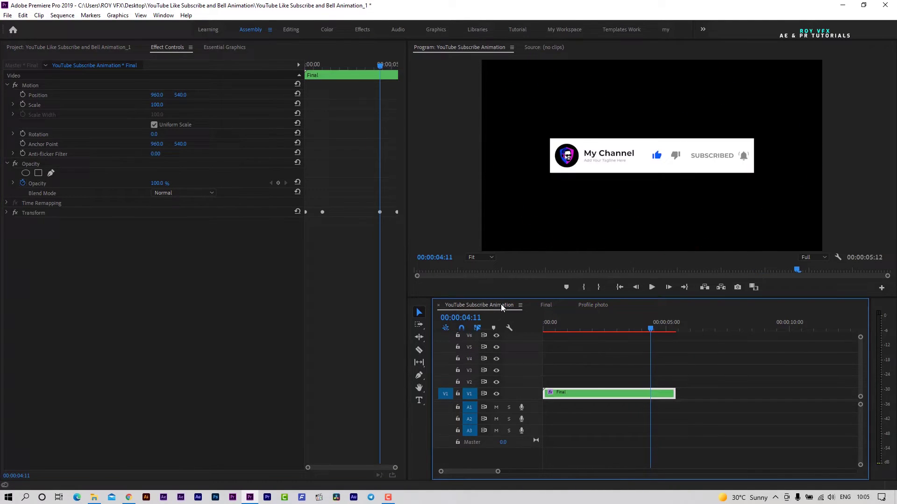
{"action": "left_click", "coordinate": [480, 257]}
{"action": "left_click", "coordinate": [479, 323]}
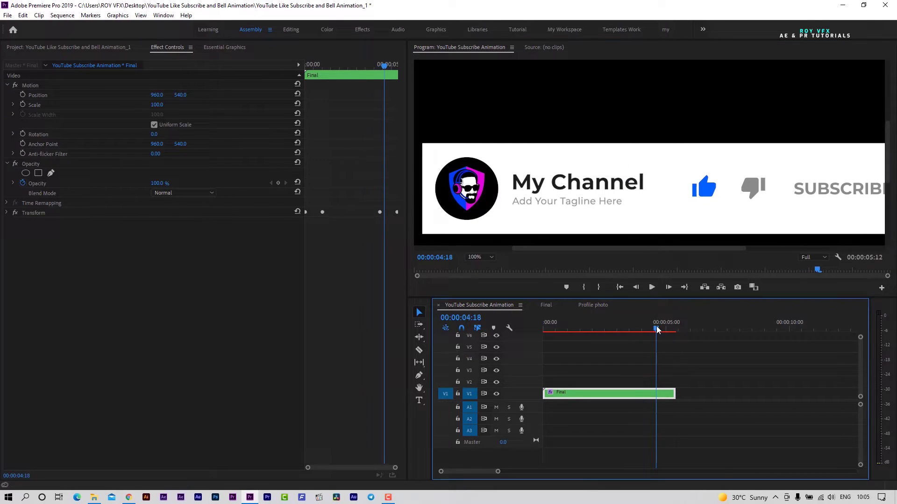
{"action": "left_click", "coordinate": [591, 305]}
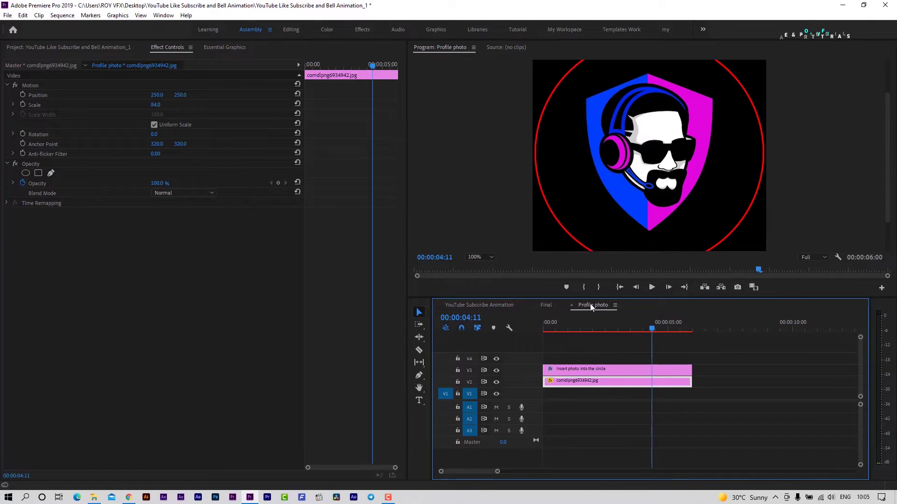
{"action": "left_click", "coordinate": [547, 305]}
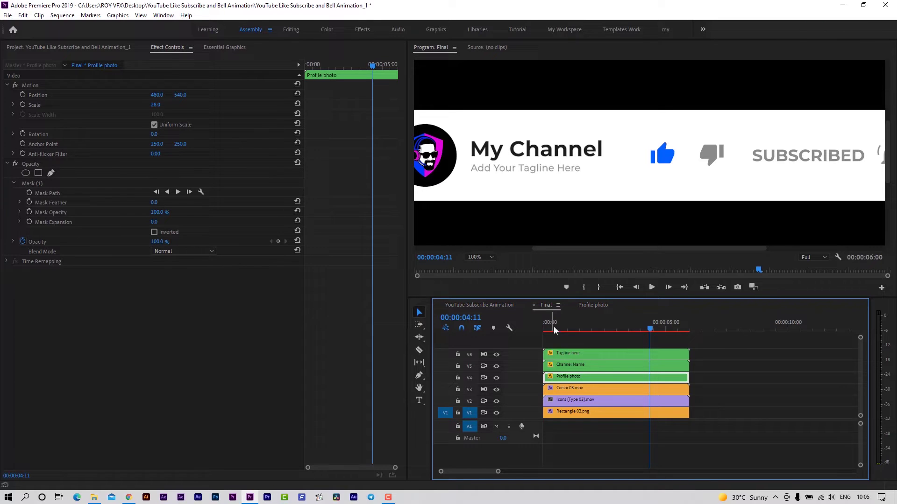
Change the My Channel title text to 'Channel Name' using Essential Graphics.
{"action": "double_click", "coordinate": [574, 365]}
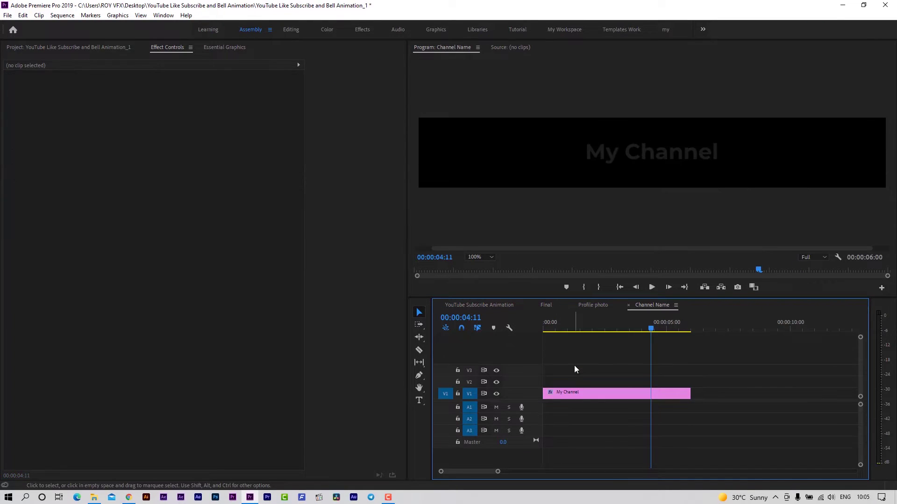
{"action": "left_click", "coordinate": [575, 396]}
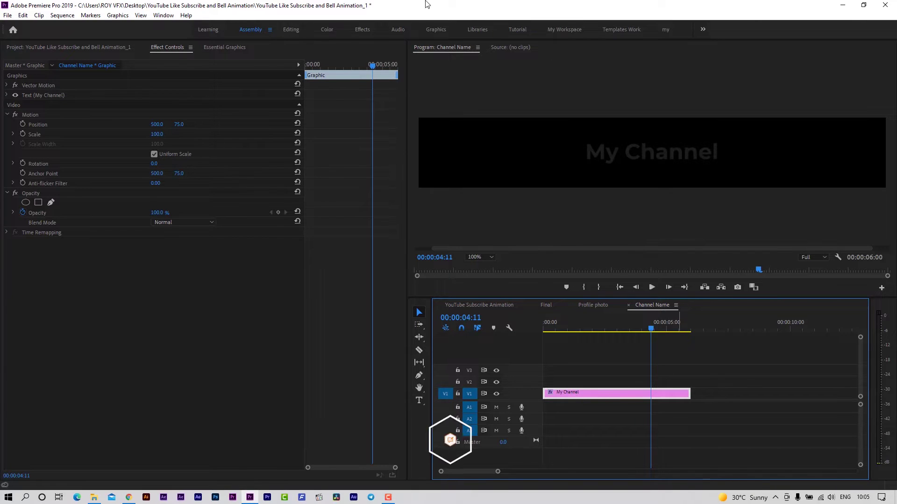
{"action": "left_click", "coordinate": [164, 15]}
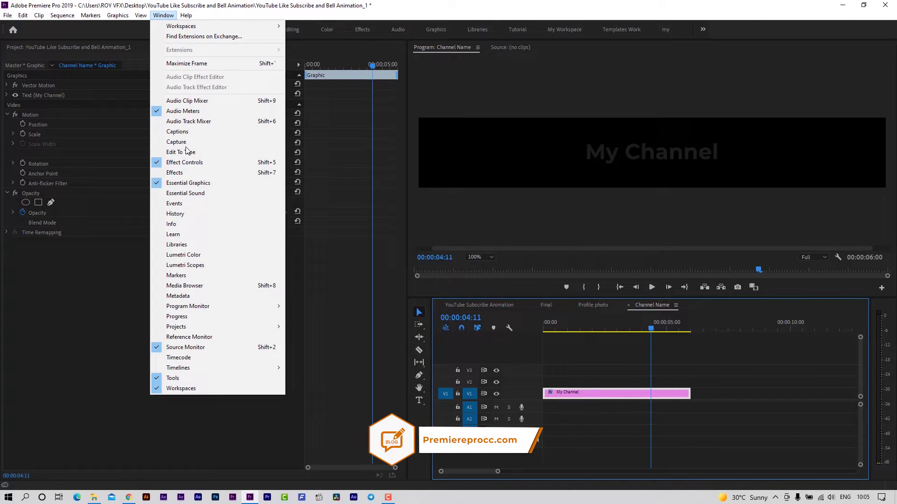
{"action": "left_click", "coordinate": [189, 193]}
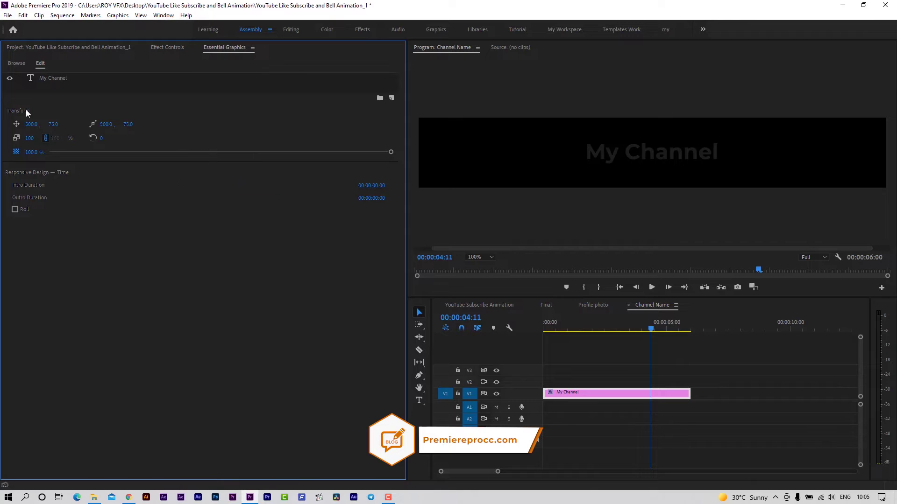
{"action": "left_click", "coordinate": [54, 78]}
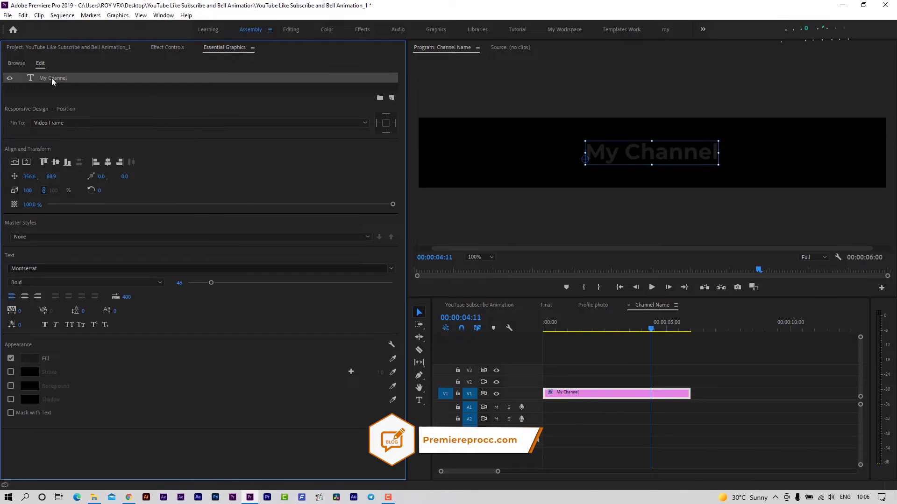
{"action": "double_click", "coordinate": [616, 157]}
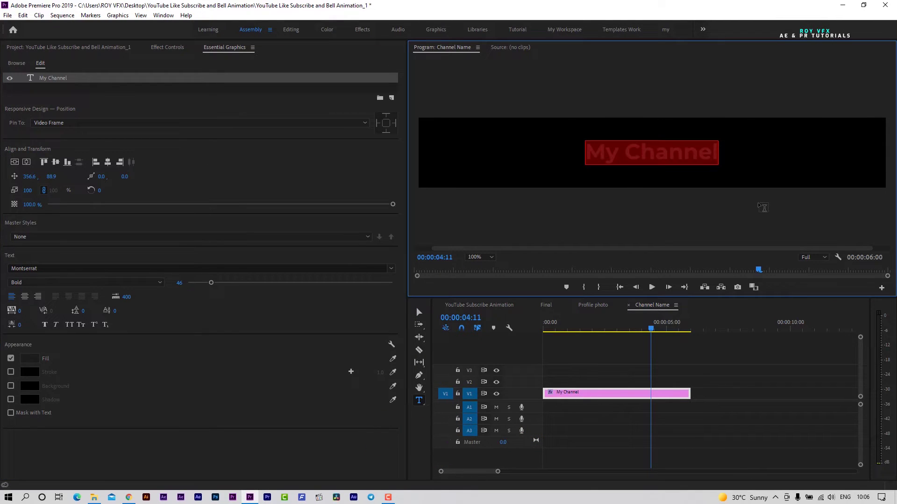
{"action": "type", "text": "Ch"}
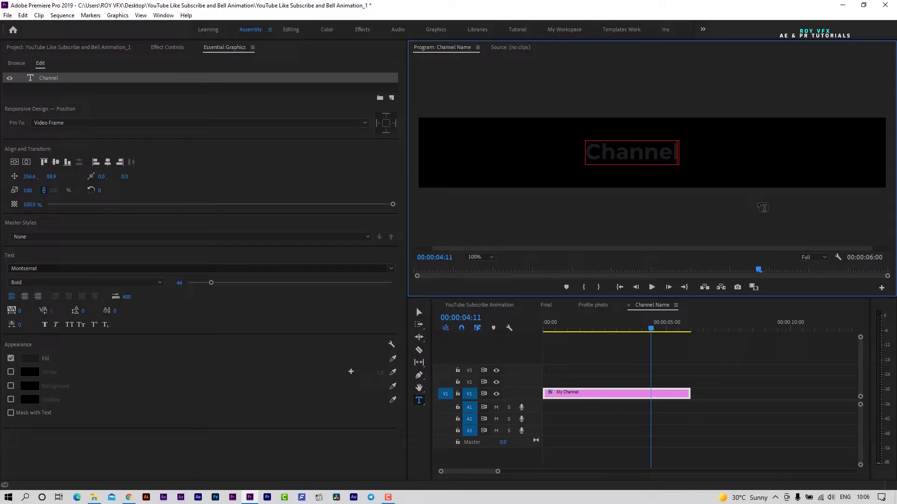
{"action": "left_click", "coordinate": [607, 393]}
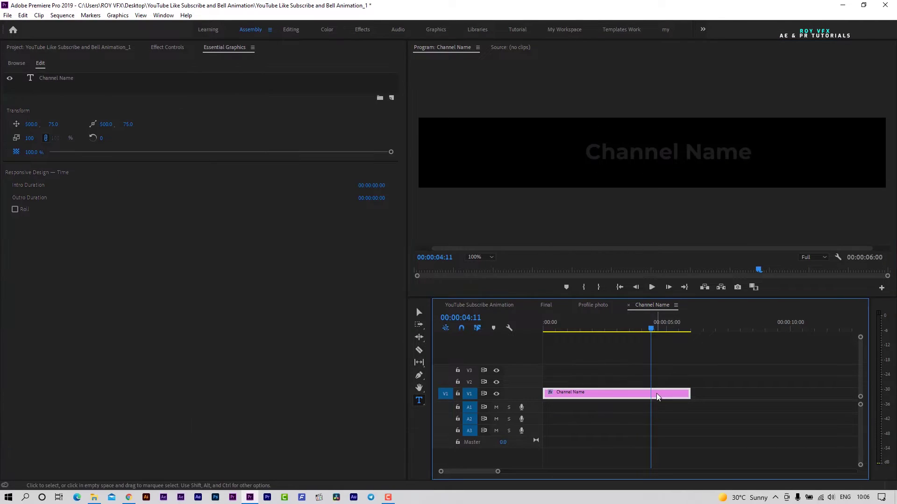
Give the Channel Name title a near-black 121212 fill and check it in the main and Final sequences.
{"action": "left_click", "coordinate": [56, 79]}
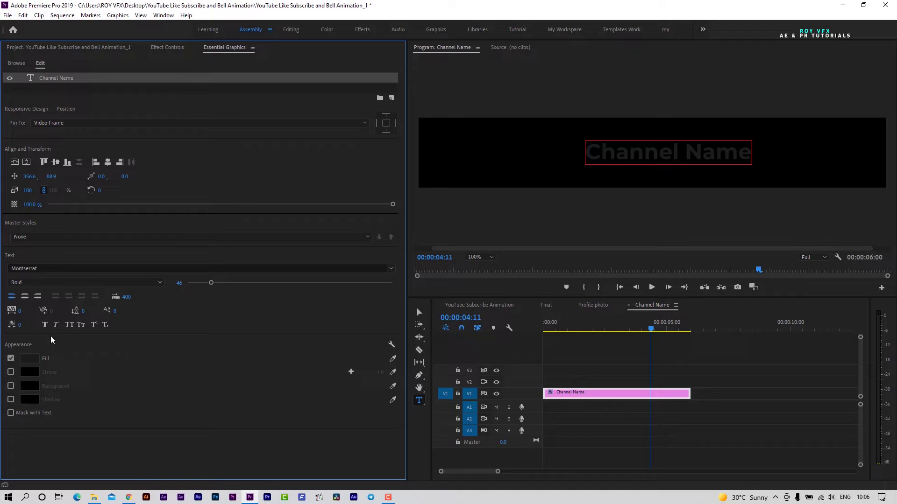
{"action": "left_click", "coordinate": [28, 359]}
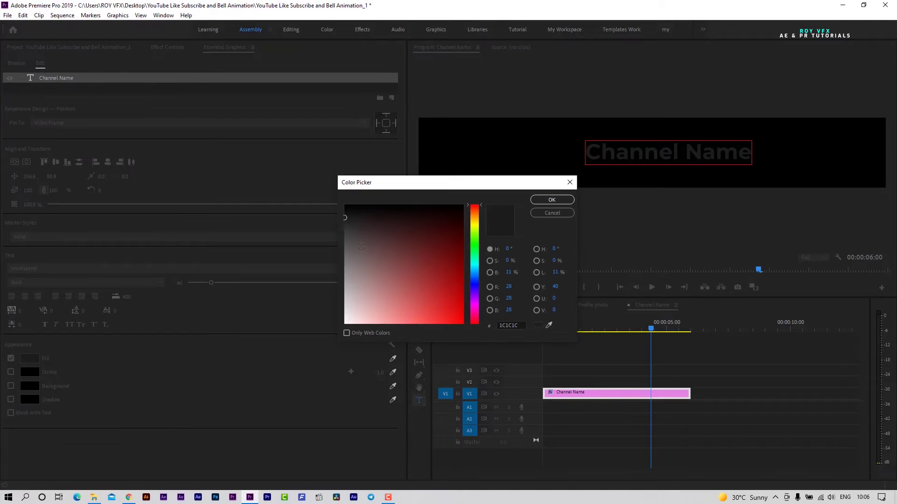
{"action": "left_click", "coordinate": [541, 201]}
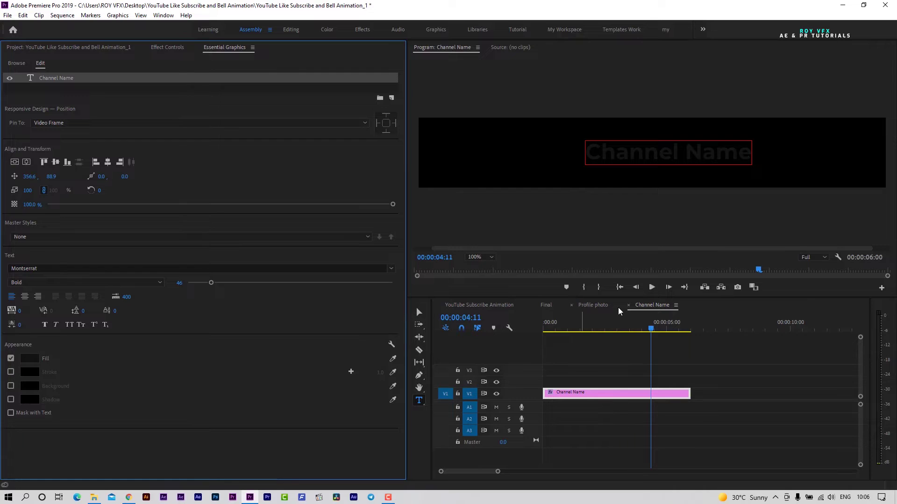
{"action": "left_click", "coordinate": [514, 306]}
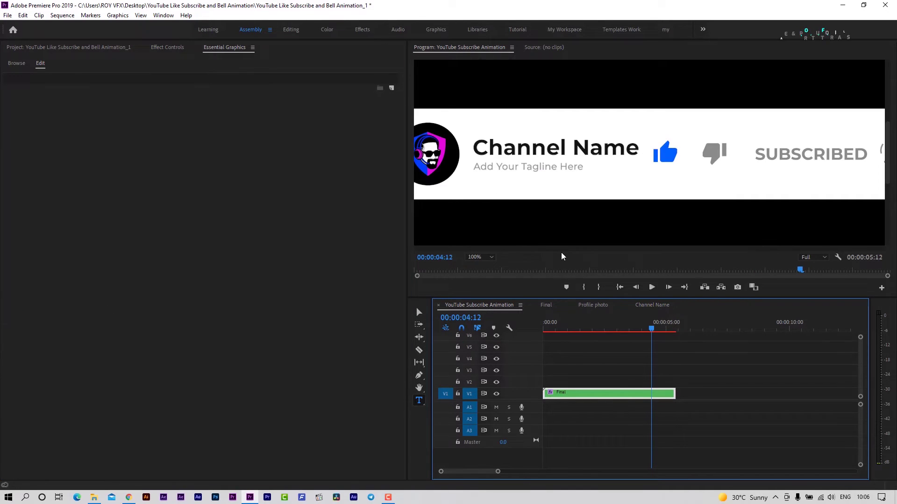
{"action": "left_click", "coordinate": [546, 306]}
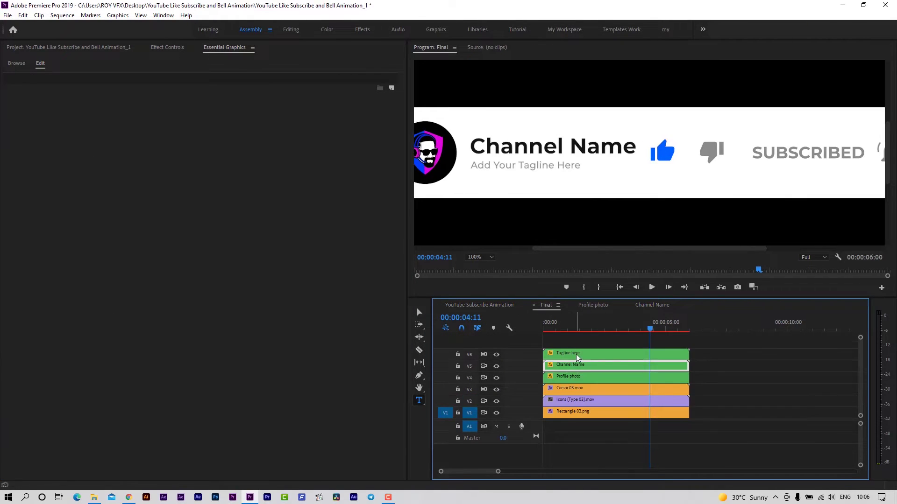
Change the tagline text from 'Add Your Tagline Here' to 'Tagline Here'.
{"action": "double_click", "coordinate": [577, 358]}
{"action": "left_click", "coordinate": [726, 154]}
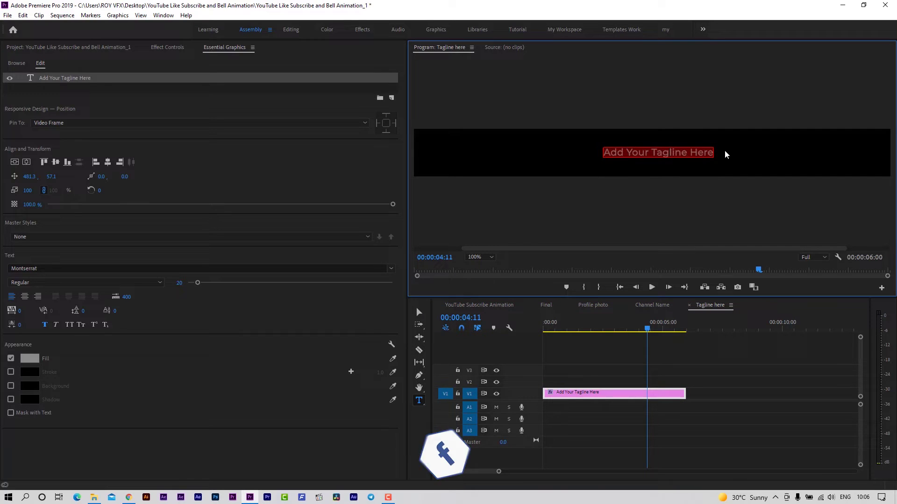
{"action": "type", "text": "Tagline"}
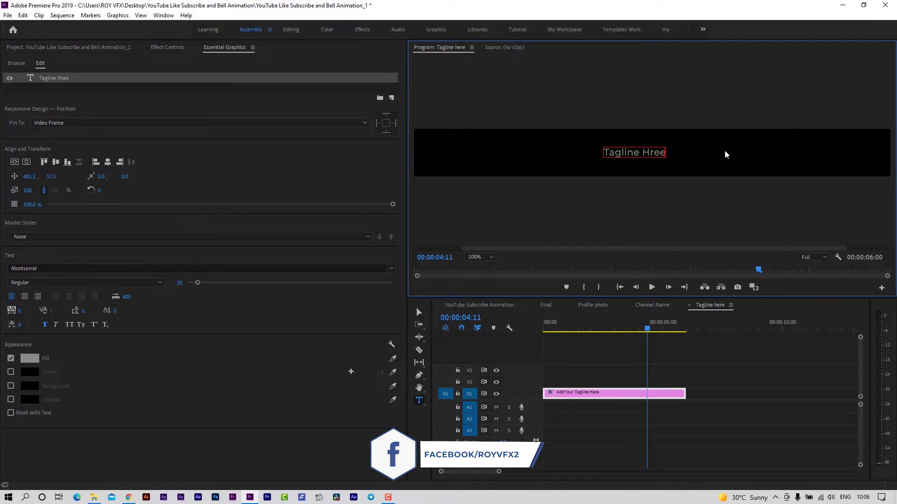
{"action": "key", "text": "Escape"}
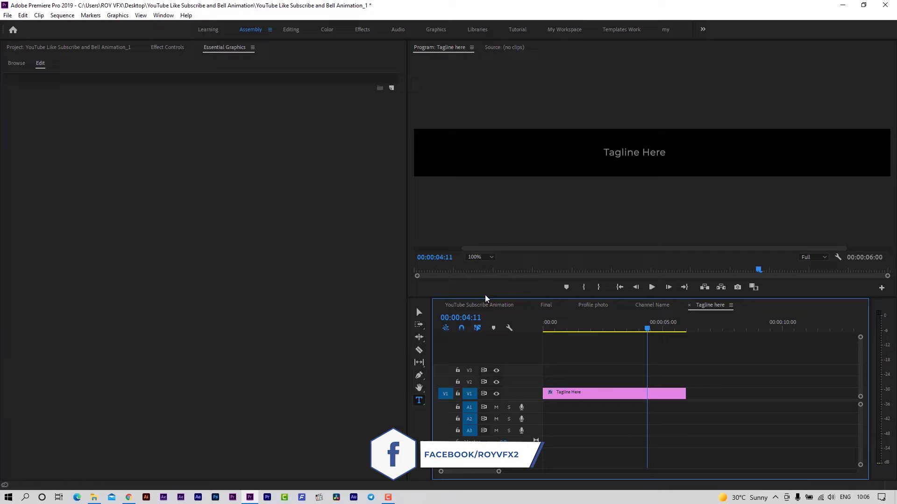
{"action": "left_click", "coordinate": [479, 305]}
{"action": "left_click", "coordinate": [710, 305]}
Set the tagline fill to dark grey 292929 and preview the banner.
{"action": "left_click", "coordinate": [58, 142]}
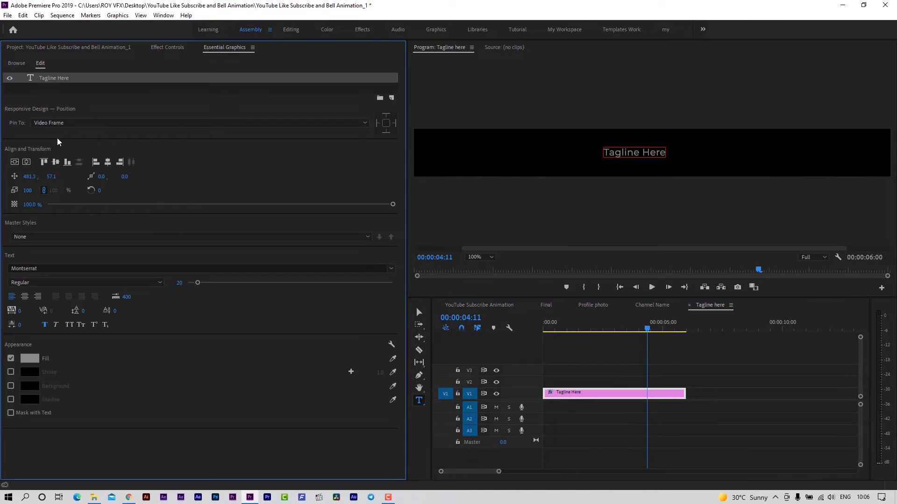
{"action": "left_click", "coordinate": [29, 359]}
{"action": "left_click", "coordinate": [345, 224]}
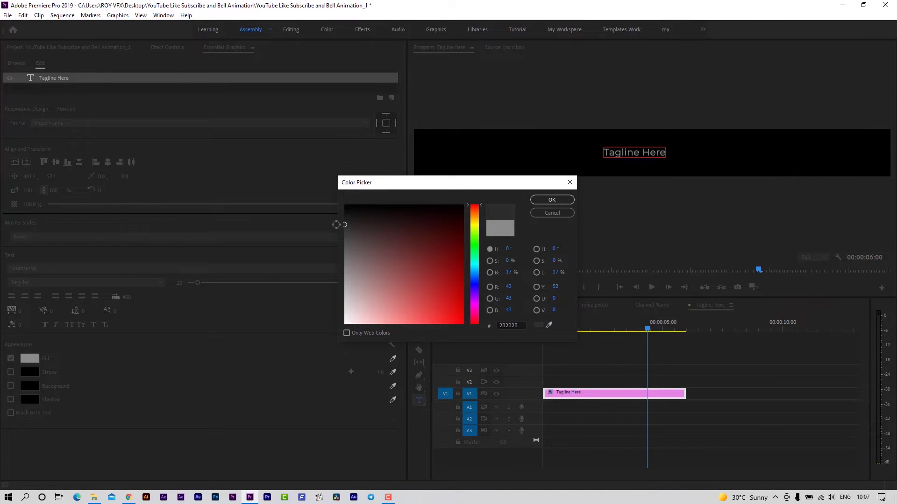
{"action": "left_click", "coordinate": [552, 200]}
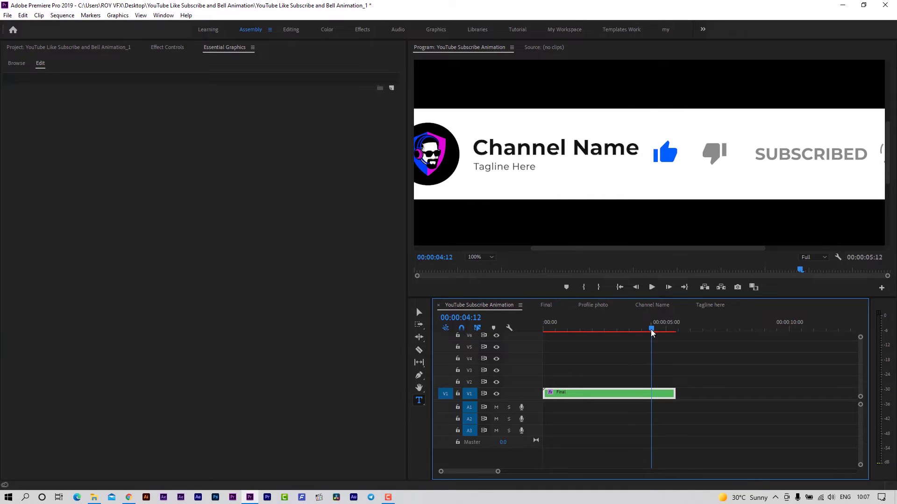
{"action": "left_click_drag", "start_coordinate": [654, 330], "coordinate": [634, 344]}
Select Cursor 03.mov in the Final sequence, view at 50%, and go to 00:00:02:21.
{"action": "left_click", "coordinate": [550, 305]}
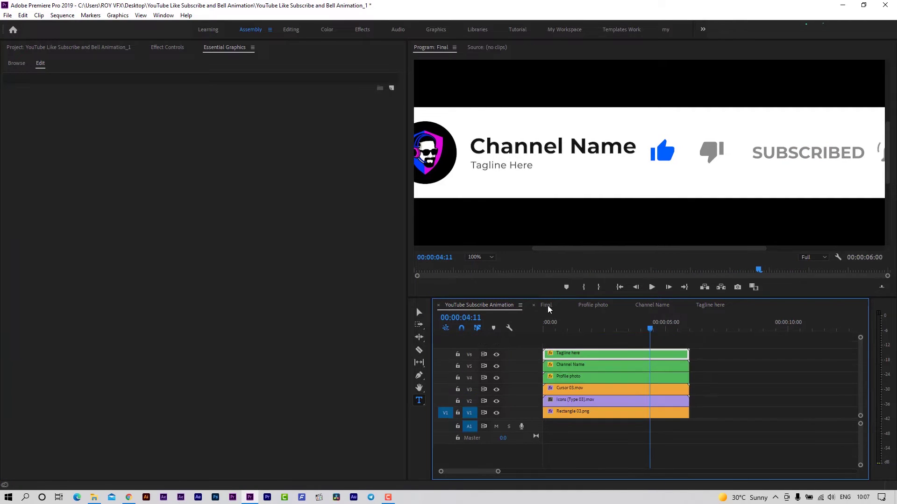
{"action": "left_click", "coordinate": [571, 389]}
{"action": "left_click", "coordinate": [480, 257]}
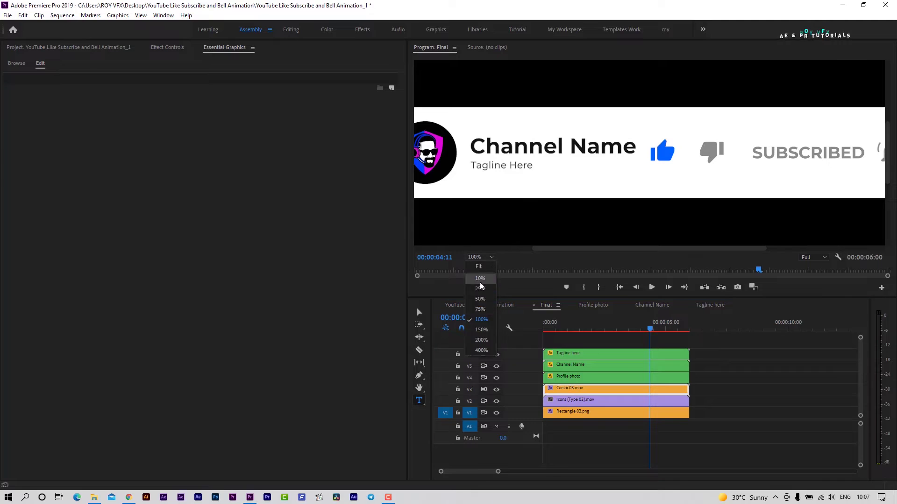
{"action": "left_click", "coordinate": [481, 300]}
{"action": "left_click", "coordinate": [608, 329]}
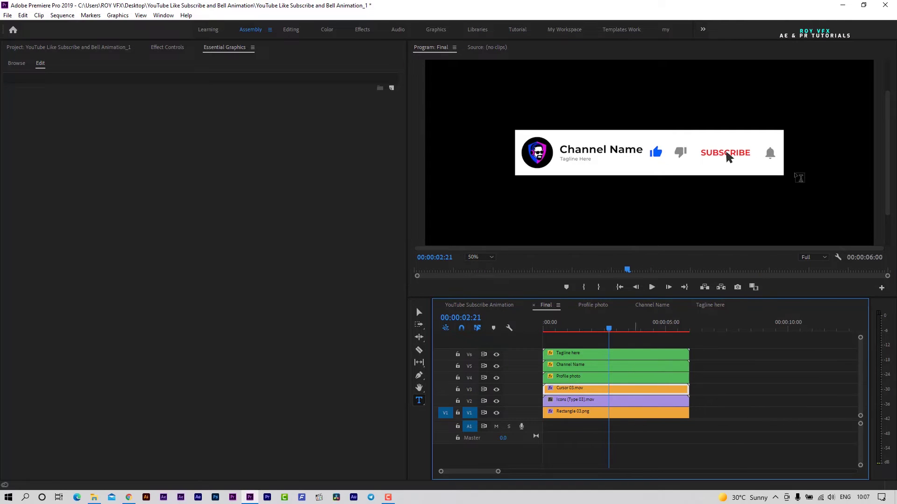
Set the cursor's Tint Map Black To dark red and Map White To bright red.
{"action": "left_click", "coordinate": [161, 49]}
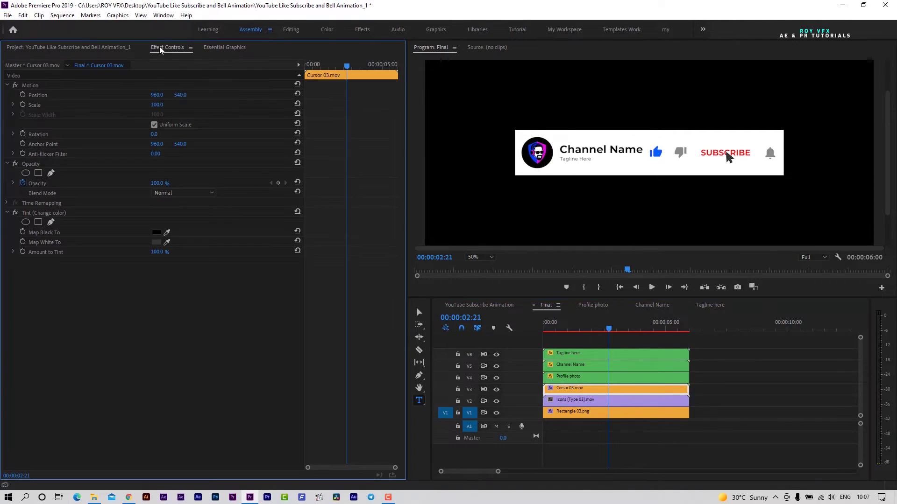
{"action": "left_click", "coordinate": [158, 241]}
{"action": "left_click", "coordinate": [462, 250]}
{"action": "left_click", "coordinate": [553, 200]}
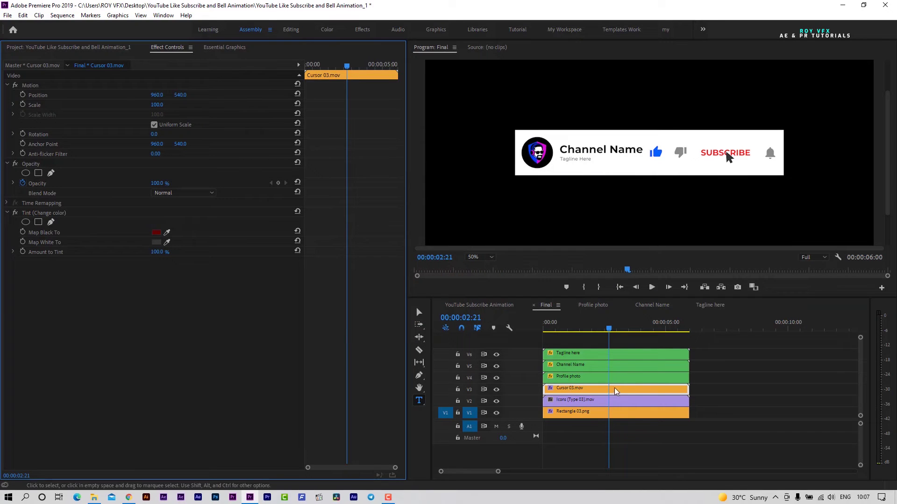
{"action": "left_click", "coordinate": [156, 243]}
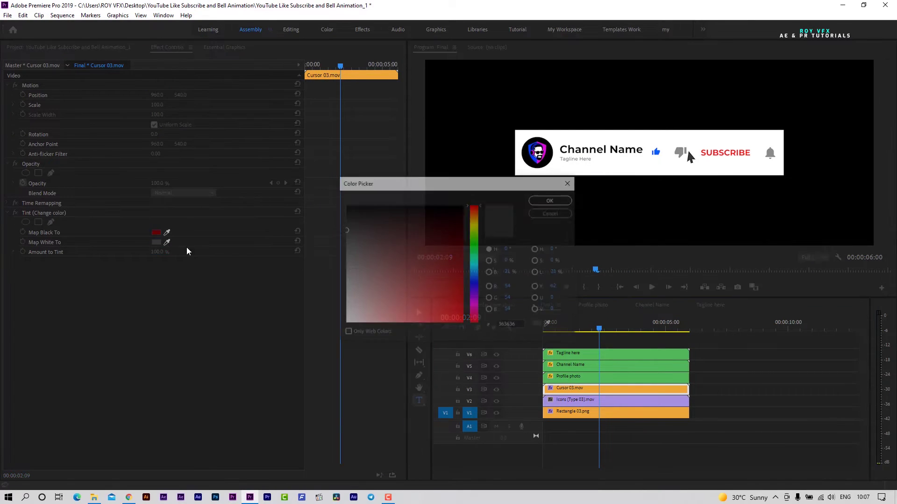
{"action": "left_click", "coordinate": [551, 200]}
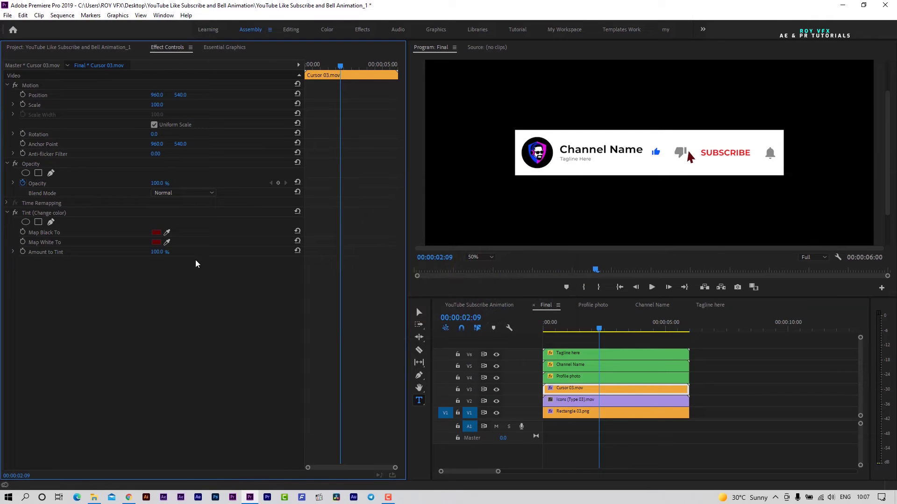
{"action": "left_click", "coordinate": [156, 243]}
{"action": "left_click", "coordinate": [551, 200]}
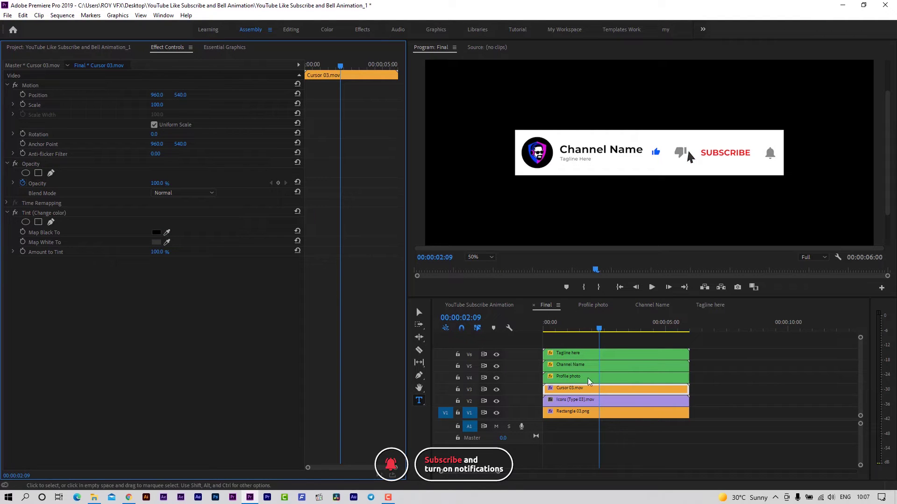
Try dark red and then green as the Rectangle 03.png Tint's Map White To colour.
{"action": "left_click", "coordinate": [591, 414]}
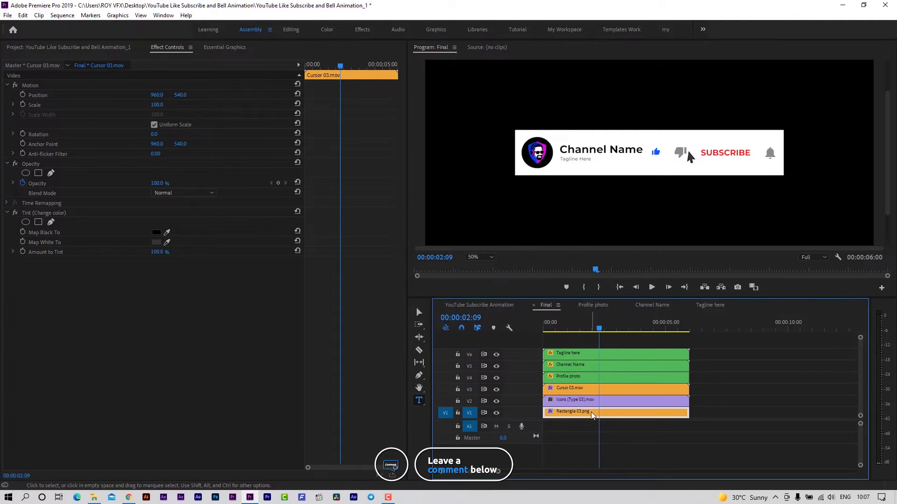
{"action": "left_click", "coordinate": [156, 242]}
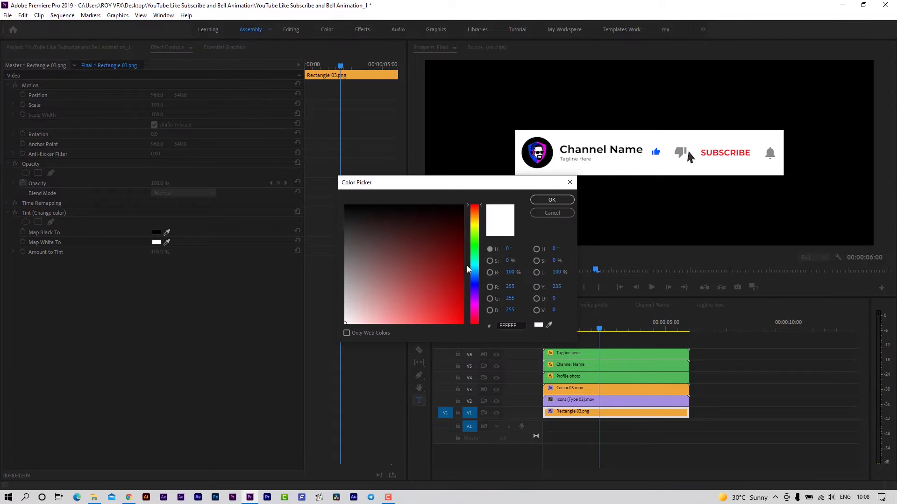
{"action": "left_click_drag", "start_coordinate": [461, 240], "coordinate": [463, 220]}
{"action": "left_click", "coordinate": [552, 200]}
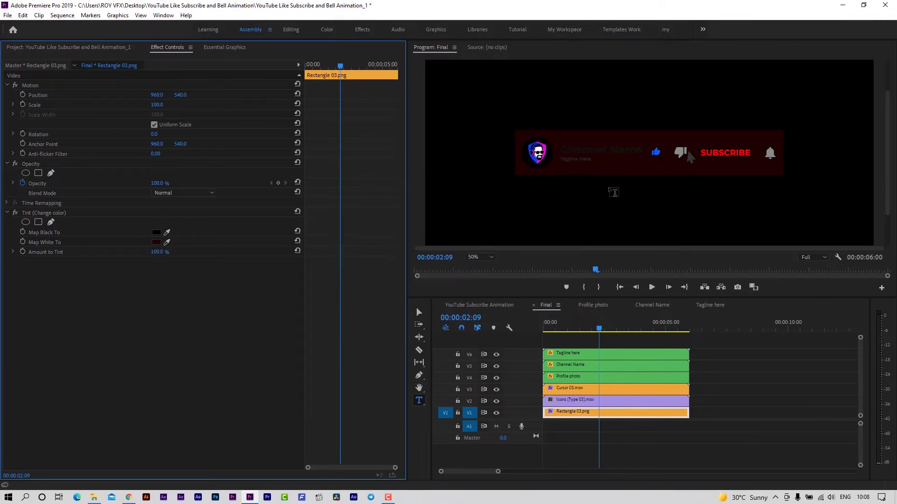
{"action": "left_click", "coordinate": [159, 245]}
{"action": "left_click", "coordinate": [478, 257]}
{"action": "left_click", "coordinate": [551, 200]}
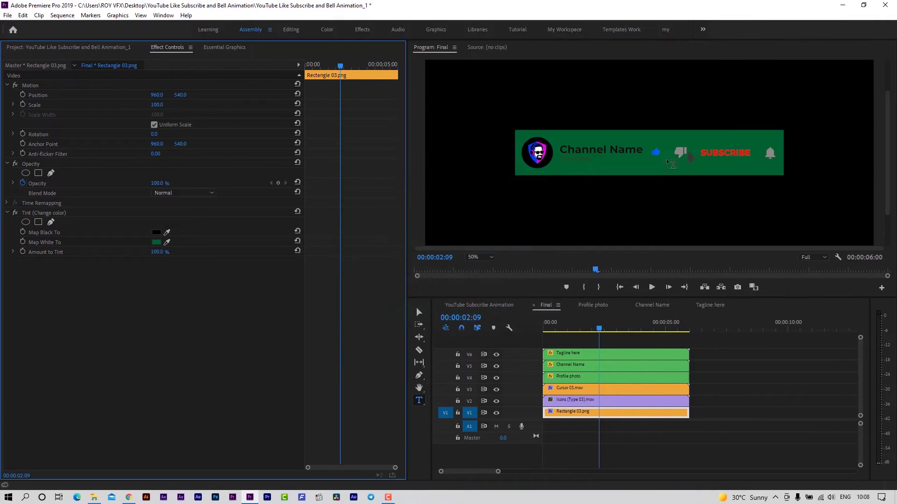
Try bright green and light grey tints, then undo the rectangle back to white.
{"action": "left_click", "coordinate": [157, 242]}
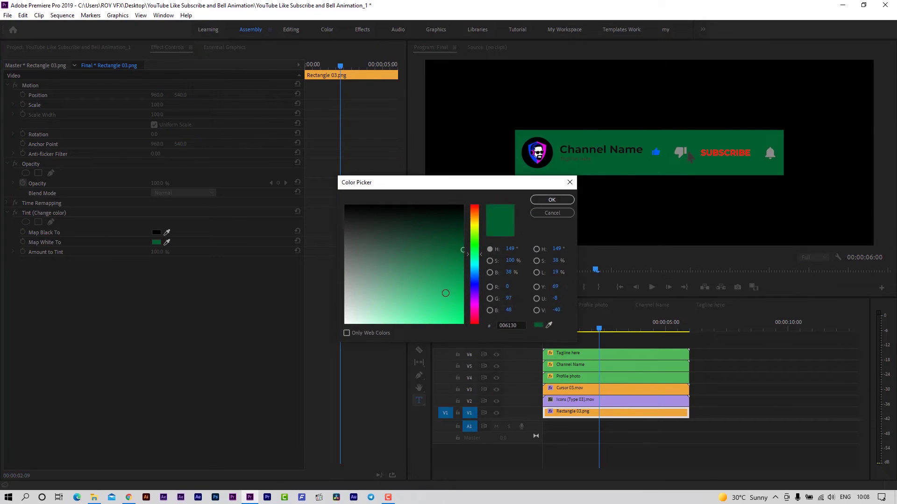
{"action": "left_click", "coordinate": [552, 200]}
{"action": "left_click", "coordinate": [157, 242]}
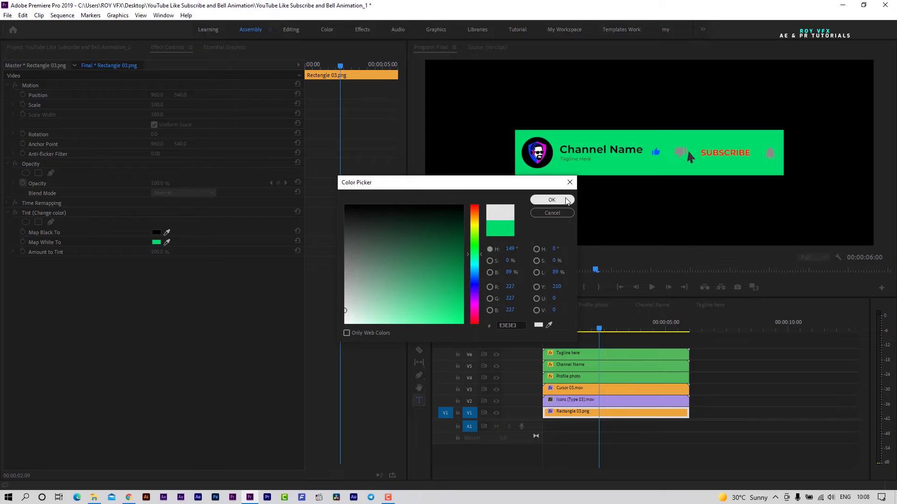
{"action": "left_click", "coordinate": [551, 200]}
{"action": "key", "text": "ctrl+z"}
{"action": "key", "text": "ctrl+z"}
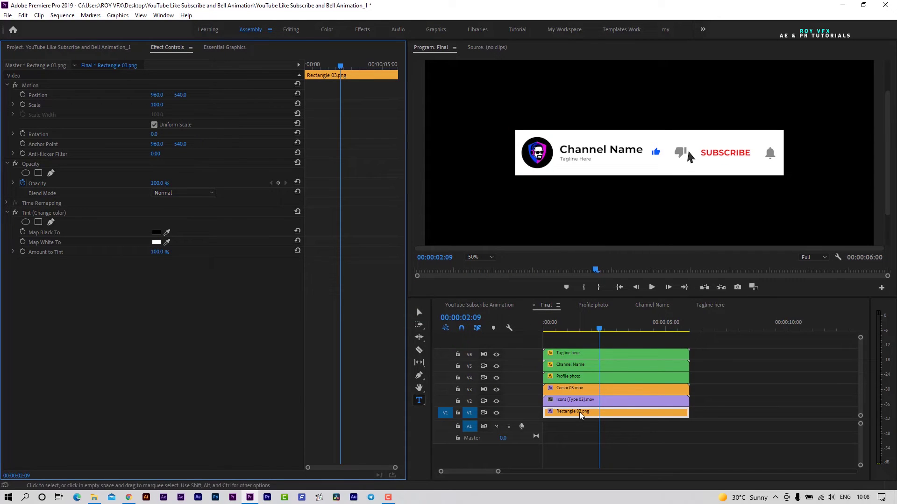
Fit the main sequence preview and scale the Final banner to 76, positioned at 960, 771.
{"action": "left_click", "coordinate": [479, 305]}
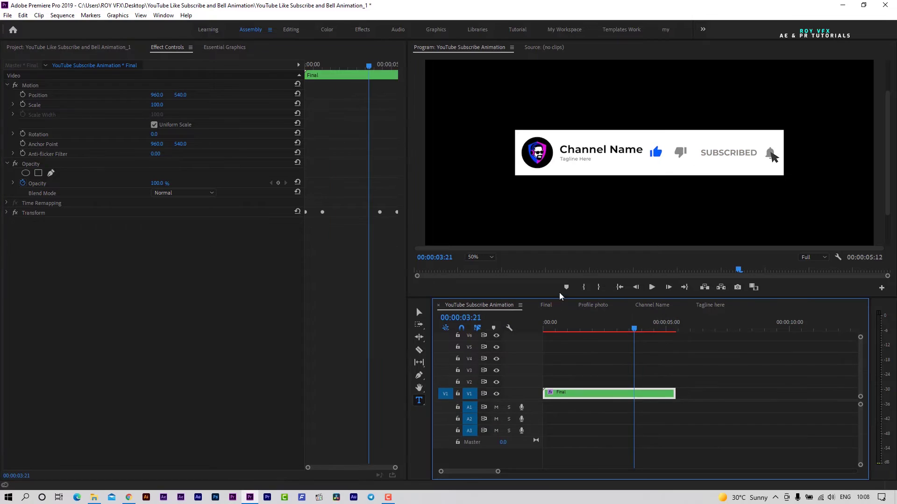
{"action": "left_click", "coordinate": [486, 258]}
{"action": "left_click", "coordinate": [486, 270]}
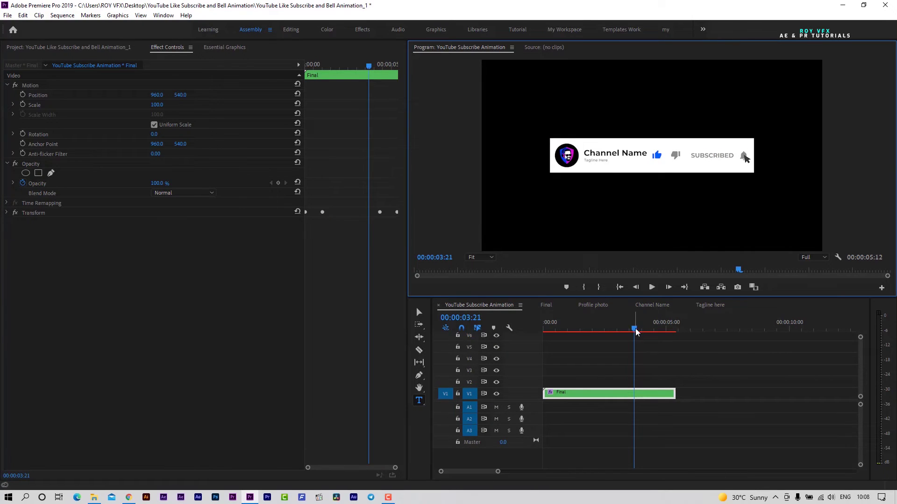
{"action": "left_click_drag", "start_coordinate": [635, 329], "coordinate": [613, 338]}
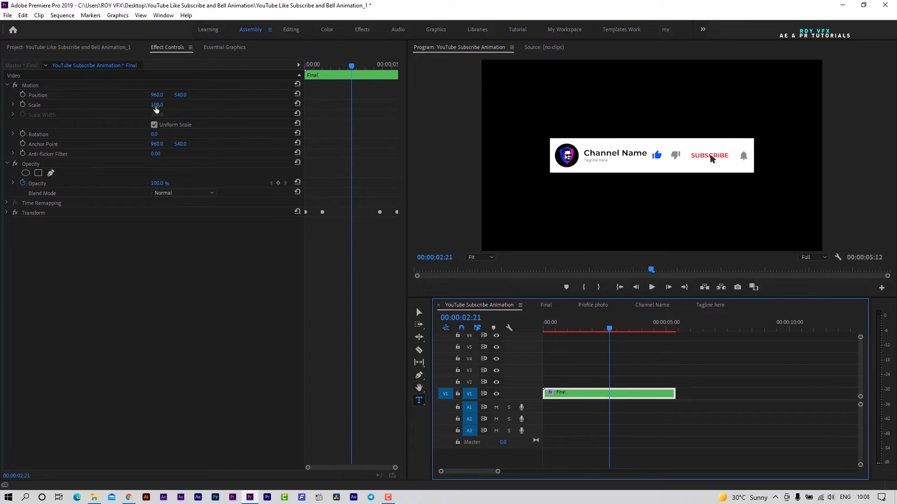
{"action": "left_click_drag", "start_coordinate": [156, 109], "coordinate": [284, 99]}
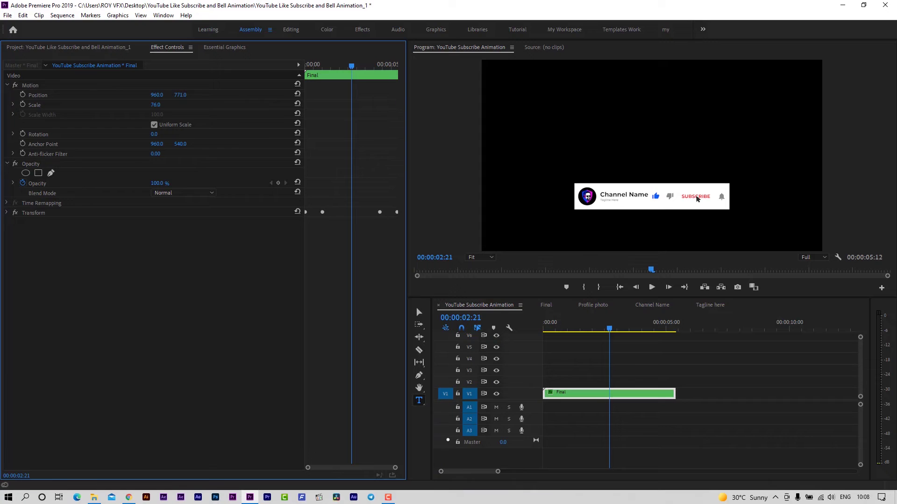
{"action": "left_click_drag", "start_coordinate": [609, 329], "coordinate": [670, 329]}
{"action": "left_click", "coordinate": [546, 305]}
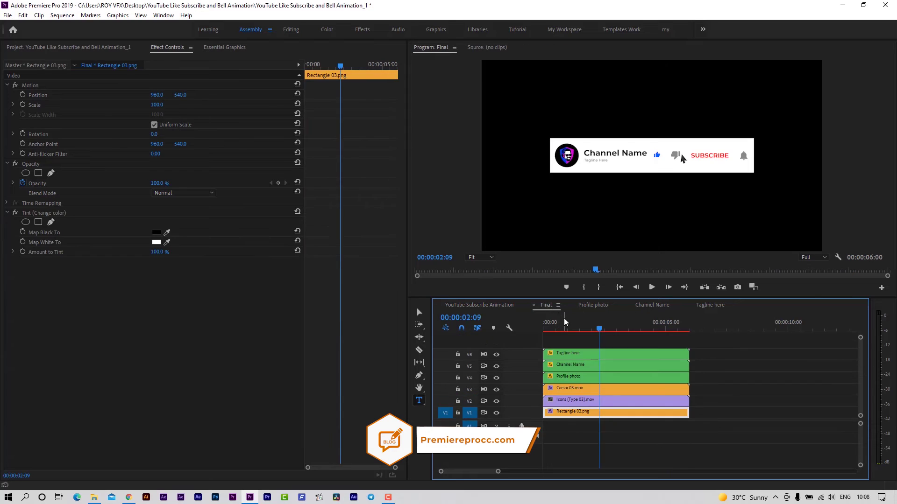
{"action": "left_click", "coordinate": [481, 305]}
{"action": "left_click_drag", "start_coordinate": [608, 330], "coordinate": [566, 330]}
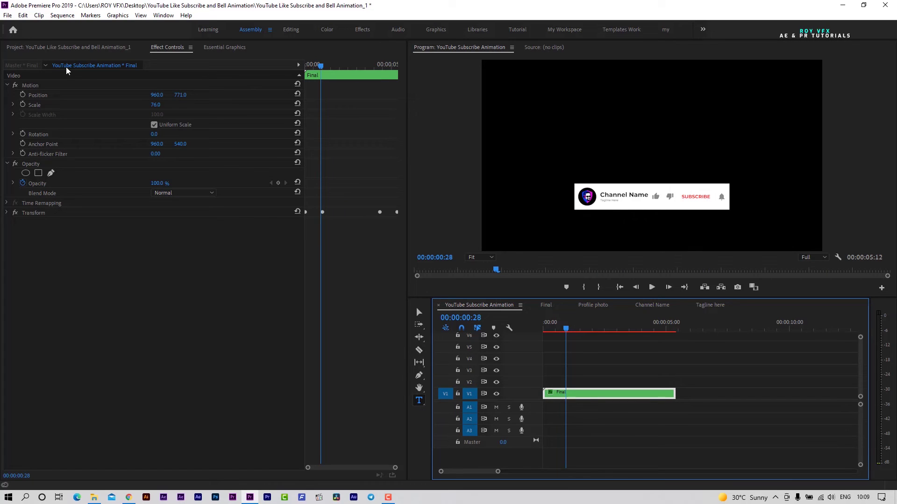
Set up a media export using QuickTime format with the Apple ProRes 4444 codec.
{"action": "left_click", "coordinate": [14, 15]}
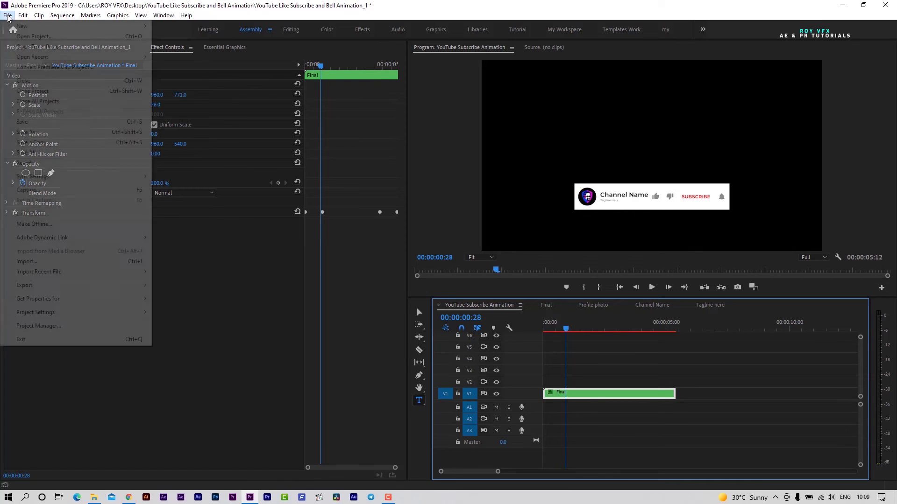
{"action": "mouse_move", "coordinate": [70, 286]}
{"action": "left_click", "coordinate": [211, 289]}
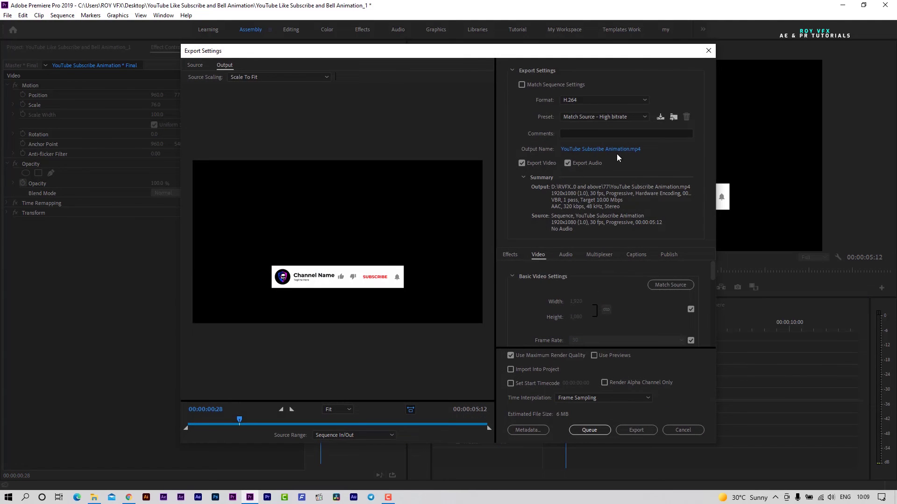
{"action": "left_click", "coordinate": [598, 100]}
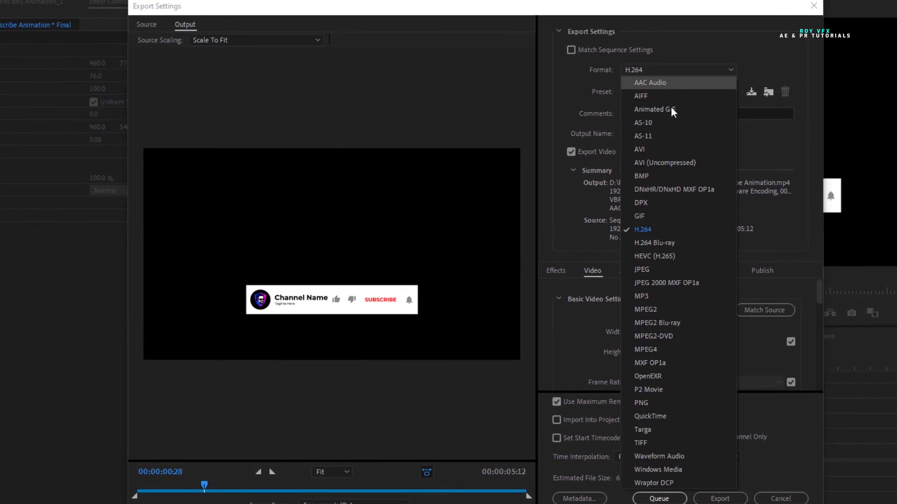
{"action": "left_click", "coordinate": [655, 417]}
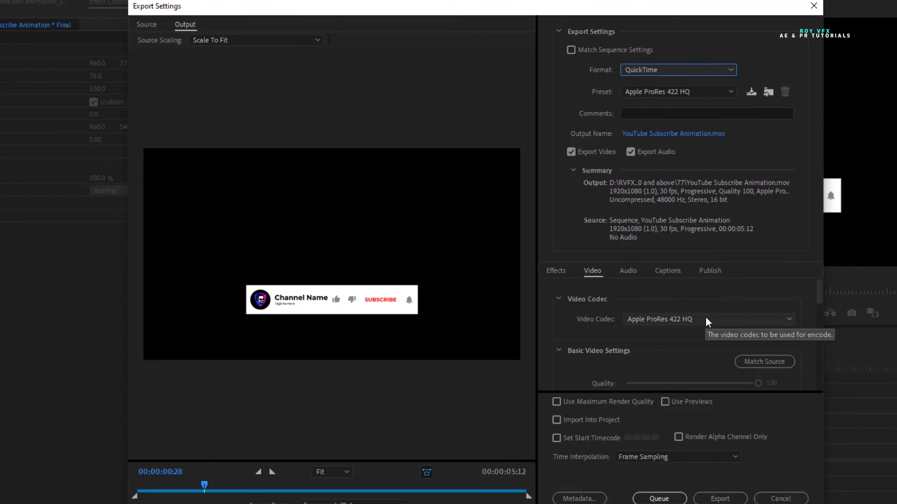
{"action": "left_click", "coordinate": [706, 317]}
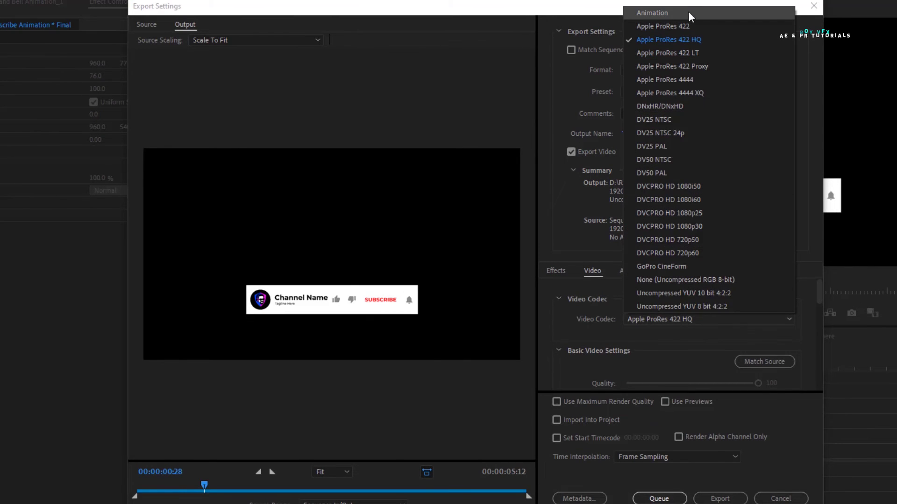
{"action": "left_click", "coordinate": [694, 79]}
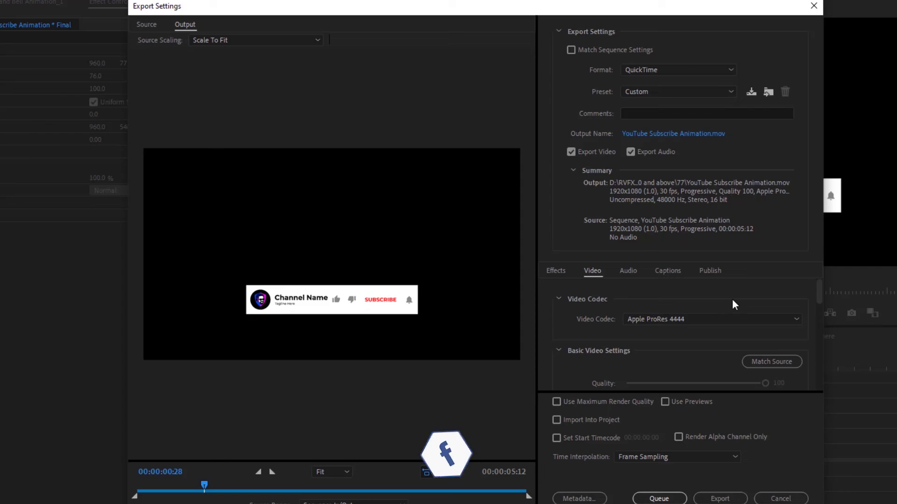
Export at maximum depth with 16-bpc + alpha and maximum render quality.
{"action": "scroll", "coordinate": [732, 298], "scroll_direction": "down", "scroll_amount": 2}
{"action": "scroll", "coordinate": [774, 294], "scroll_direction": "up", "scroll_amount": 2}
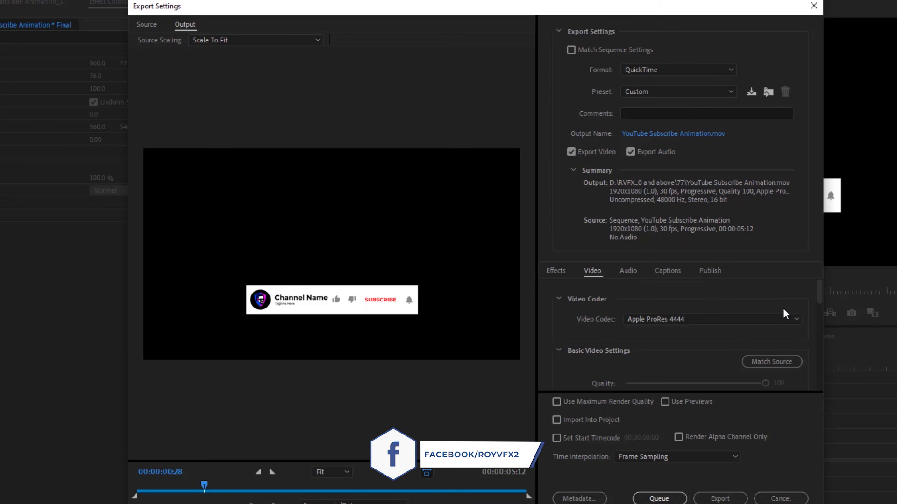
{"action": "scroll", "coordinate": [706, 352], "scroll_direction": "down", "scroll_amount": 5}
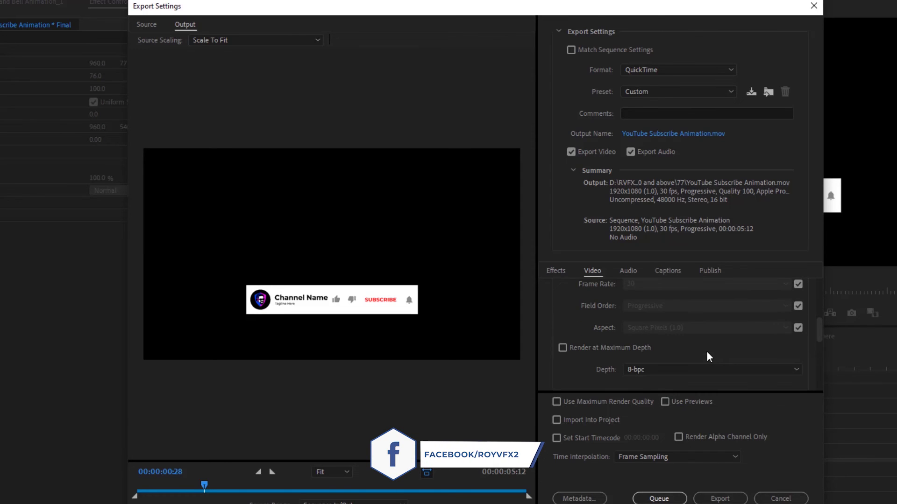
{"action": "left_click", "coordinate": [563, 348]}
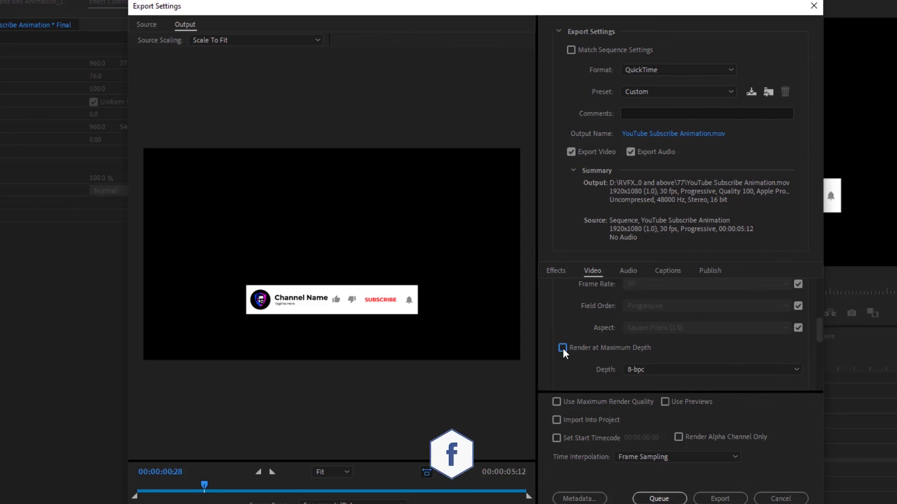
{"action": "left_click", "coordinate": [689, 376]}
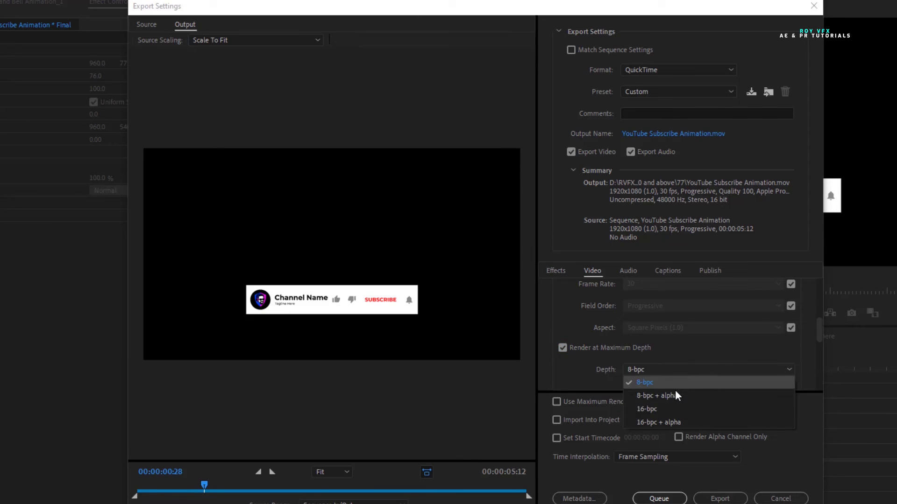
{"action": "left_click", "coordinate": [668, 422]}
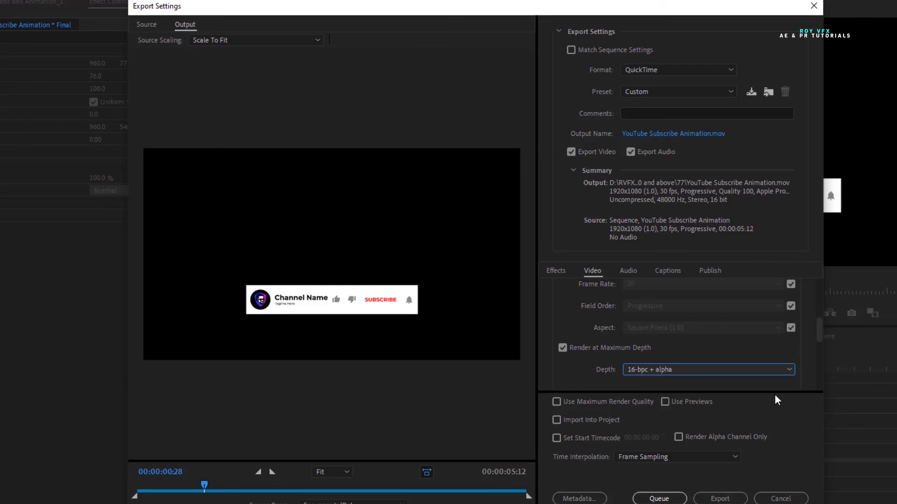
{"action": "left_click", "coordinate": [557, 402]}
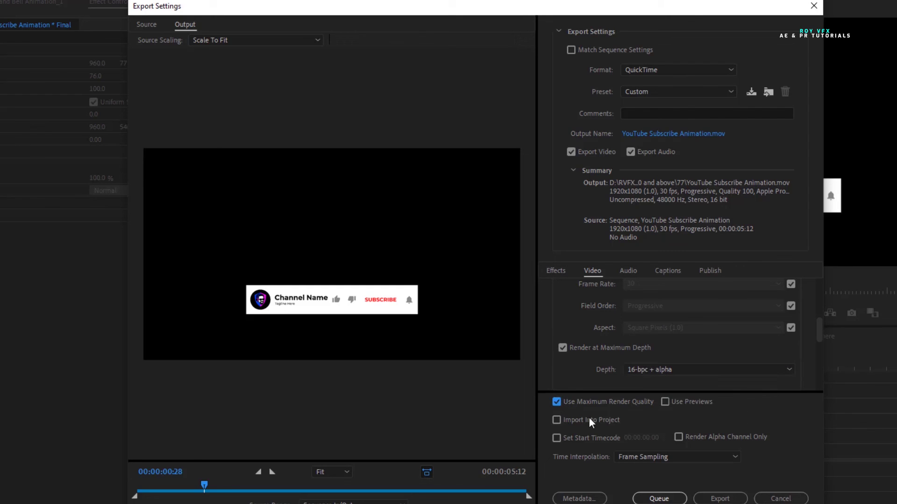
{"action": "left_click", "coordinate": [715, 500]}
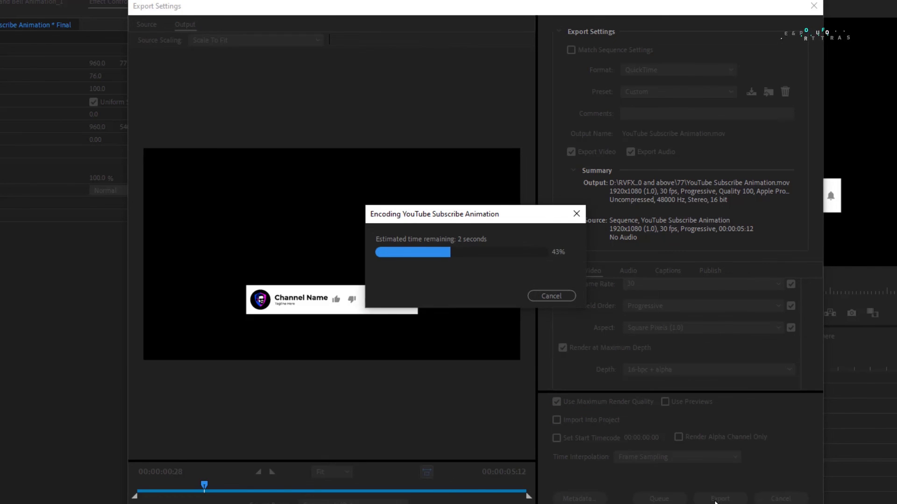